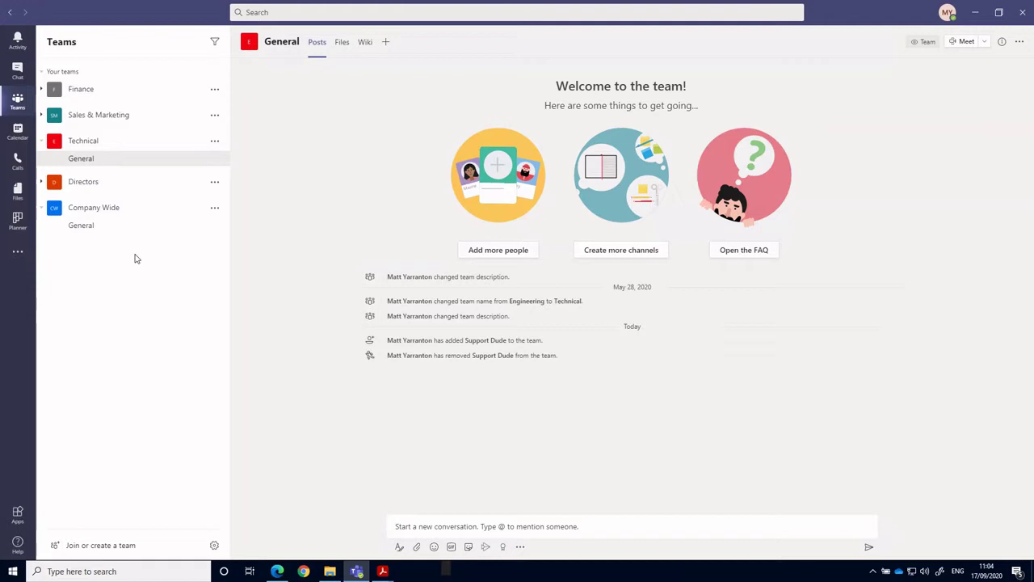
Step: Review the privacy types offered for a new team built from scratch, and cancel without creating the team
click(87, 227)
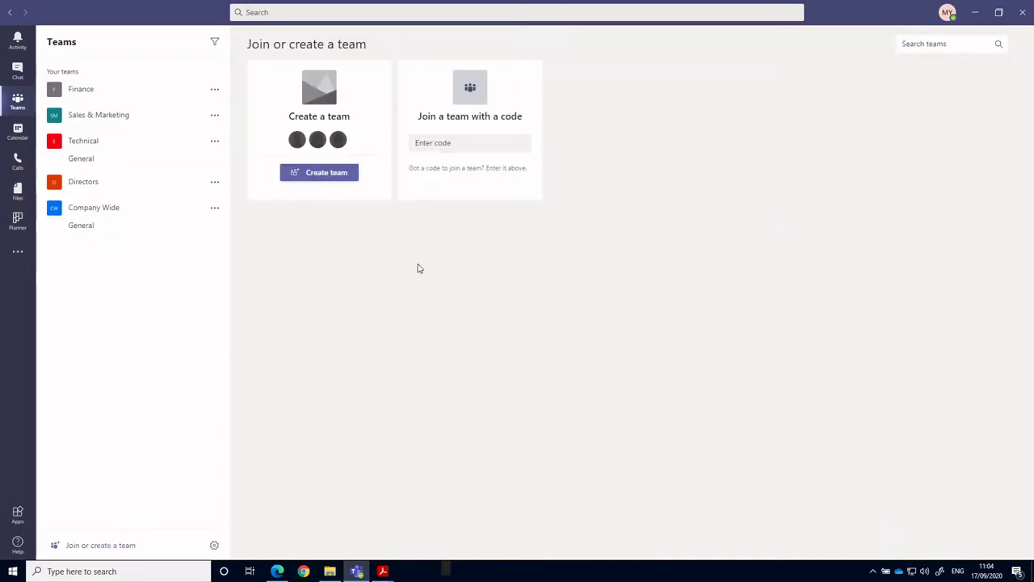
click(319, 172)
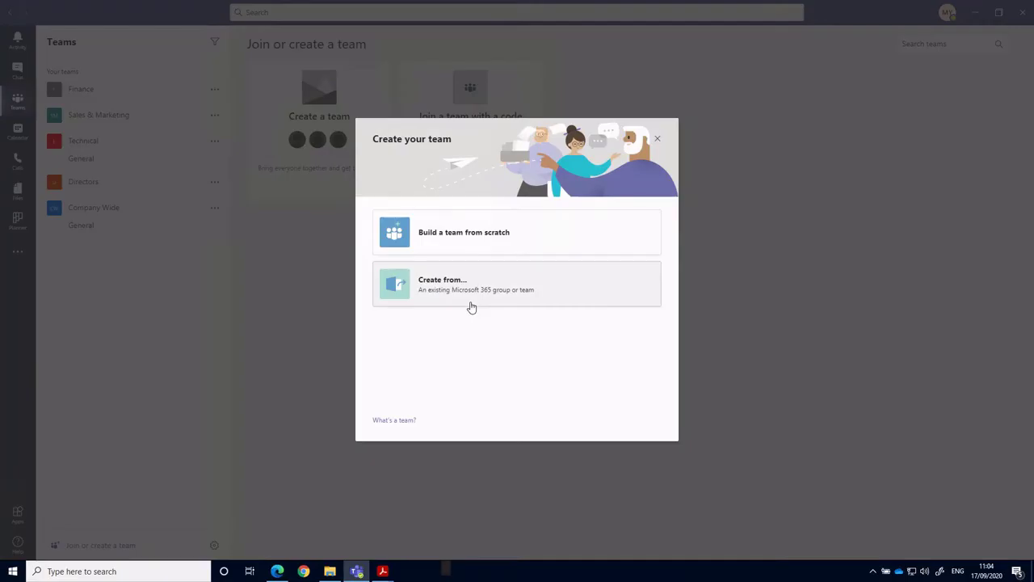
click(470, 232)
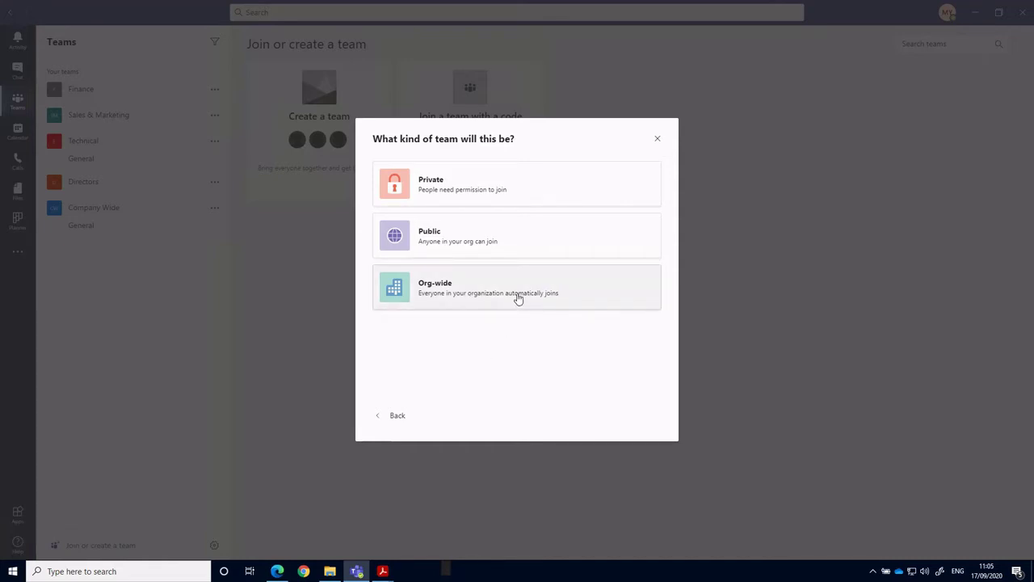
click(657, 141)
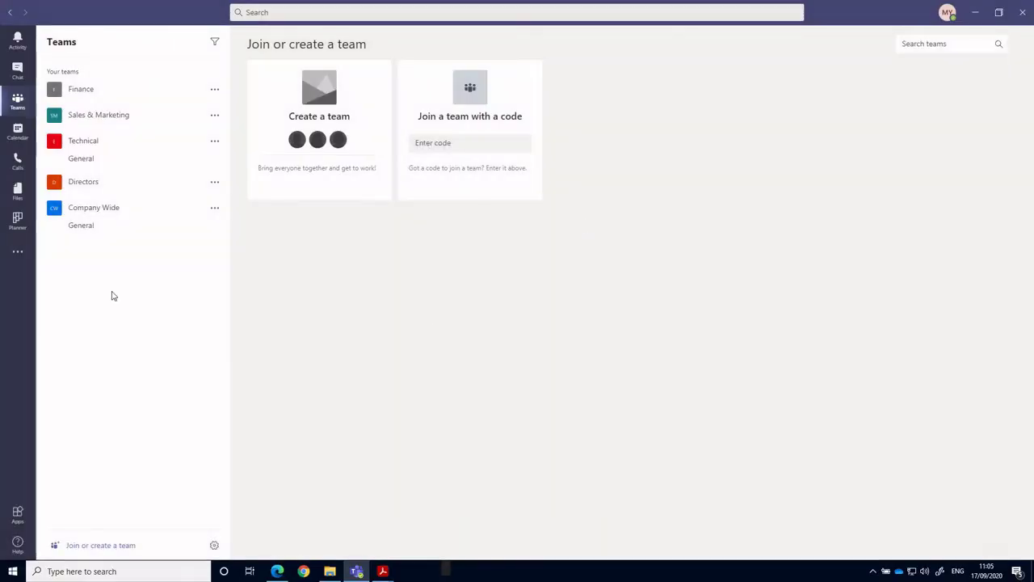
Step: Open the files of the Technical team's General channel
click(95, 162)
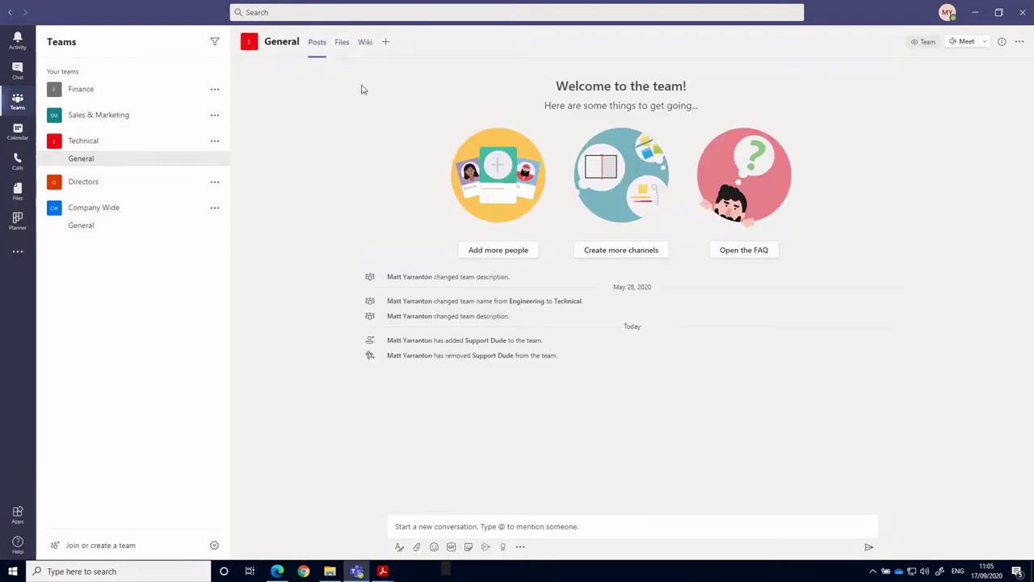
click(340, 46)
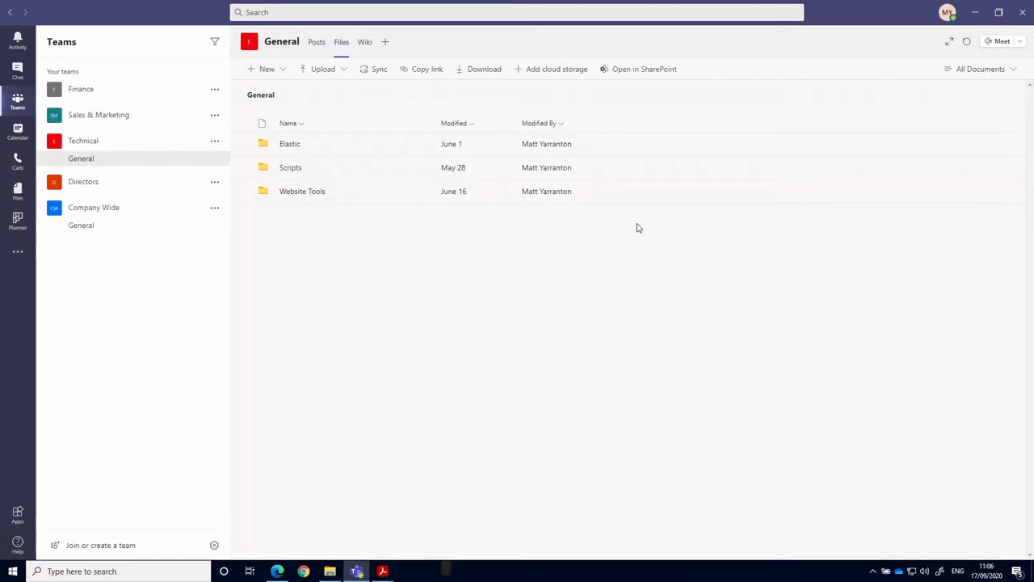
Step: Add the support account to the Technical team as a member
click(214, 141)
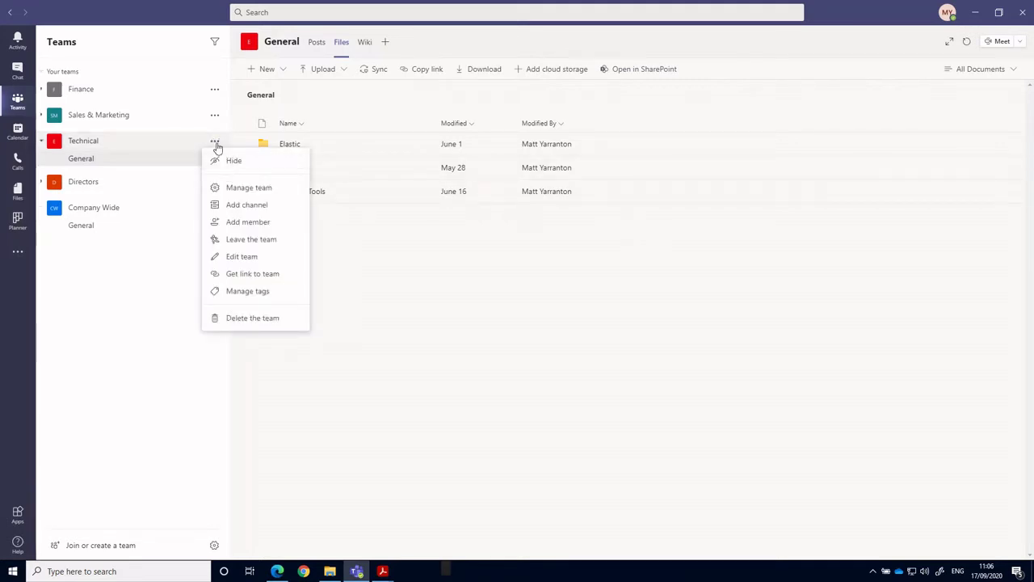
click(238, 222)
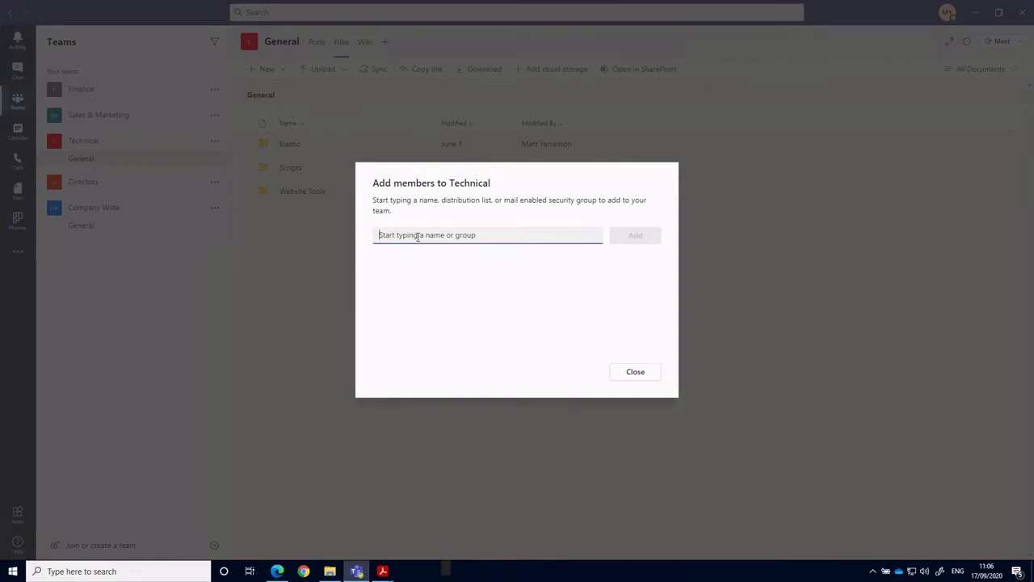
text(supp)
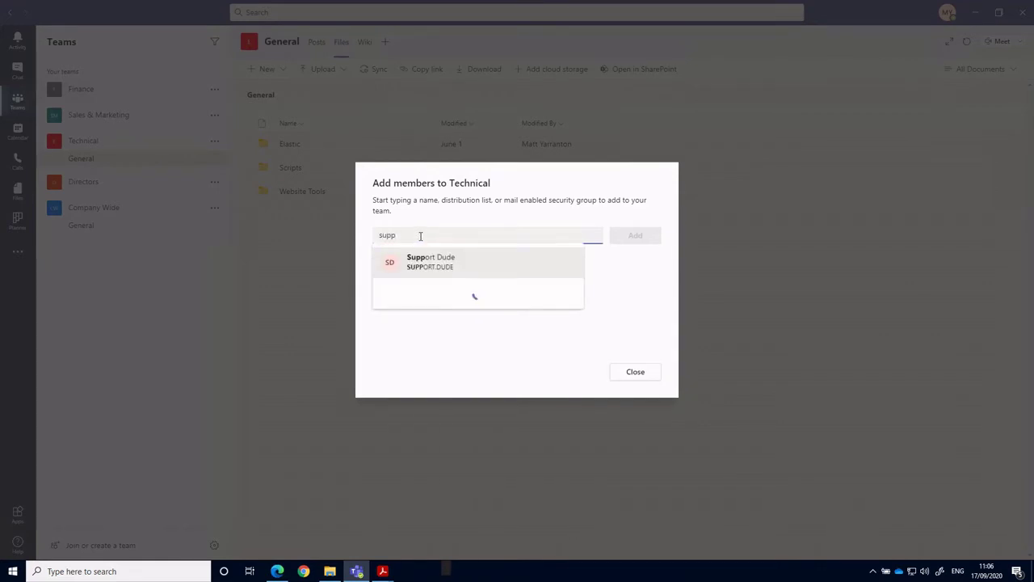
click(428, 261)
click(646, 236)
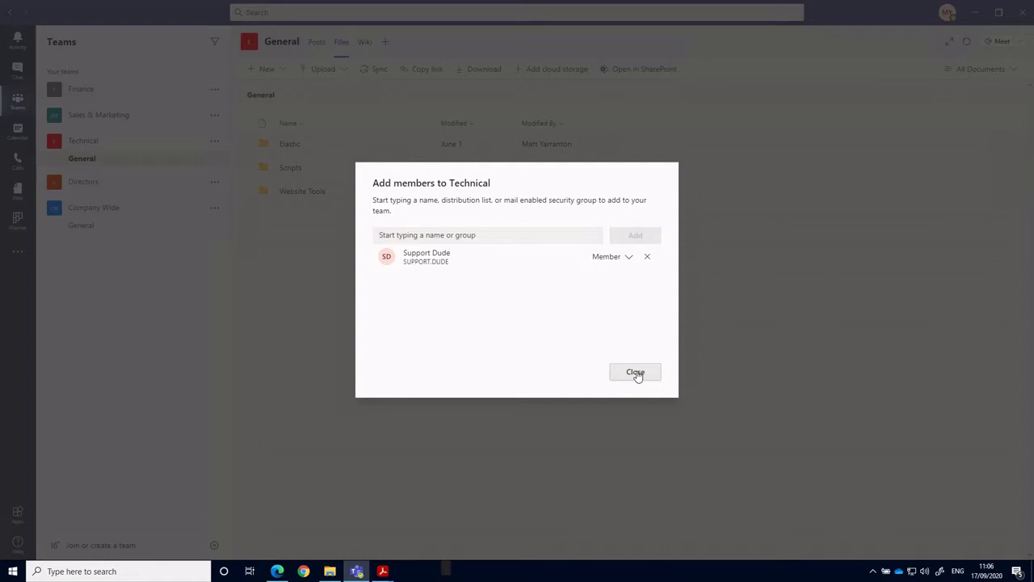
click(635, 373)
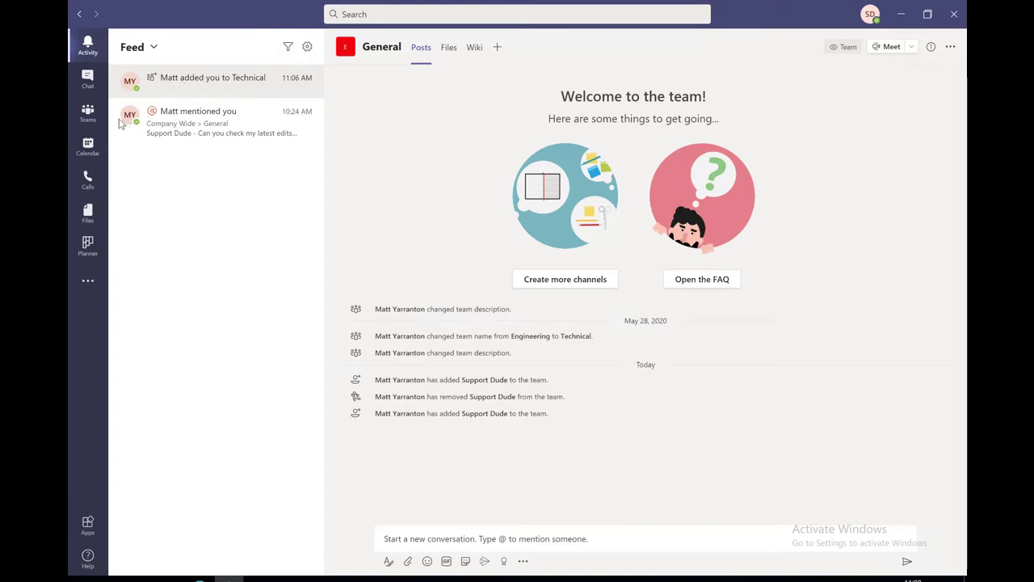
Step: From the newly added member's account, open the files of the Technical team's General channel and retry loading them
click(89, 115)
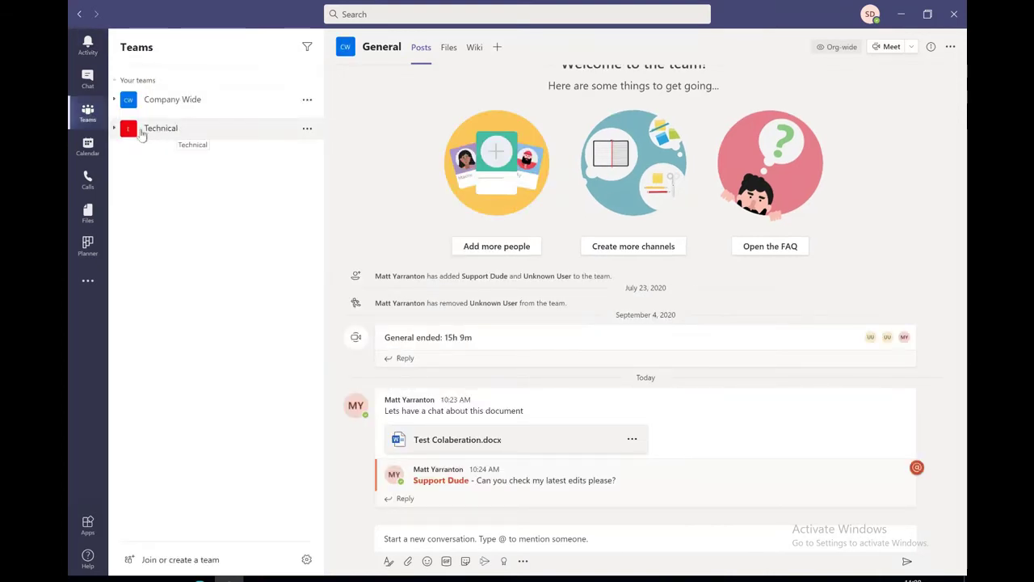
click(117, 130)
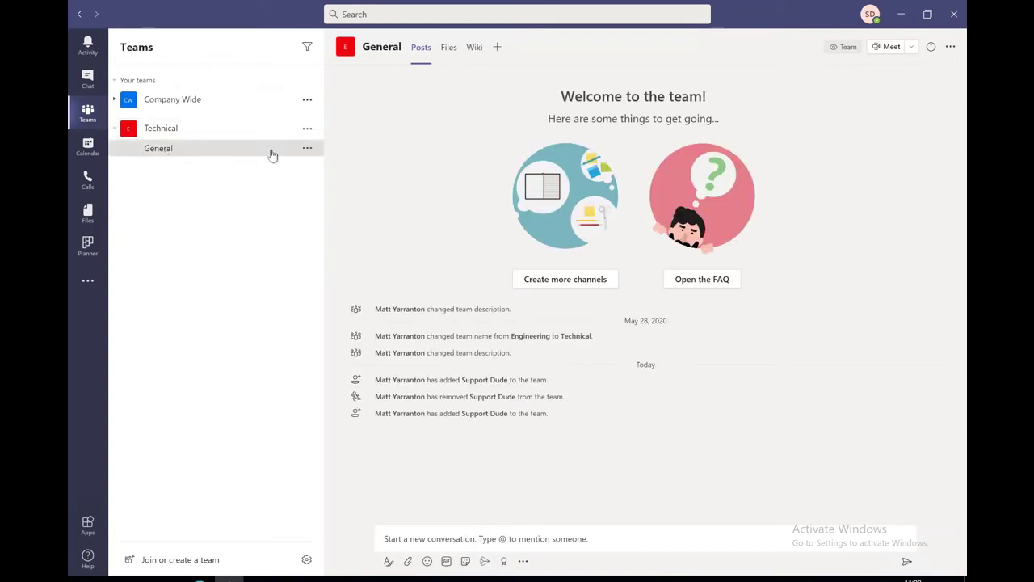
click(447, 47)
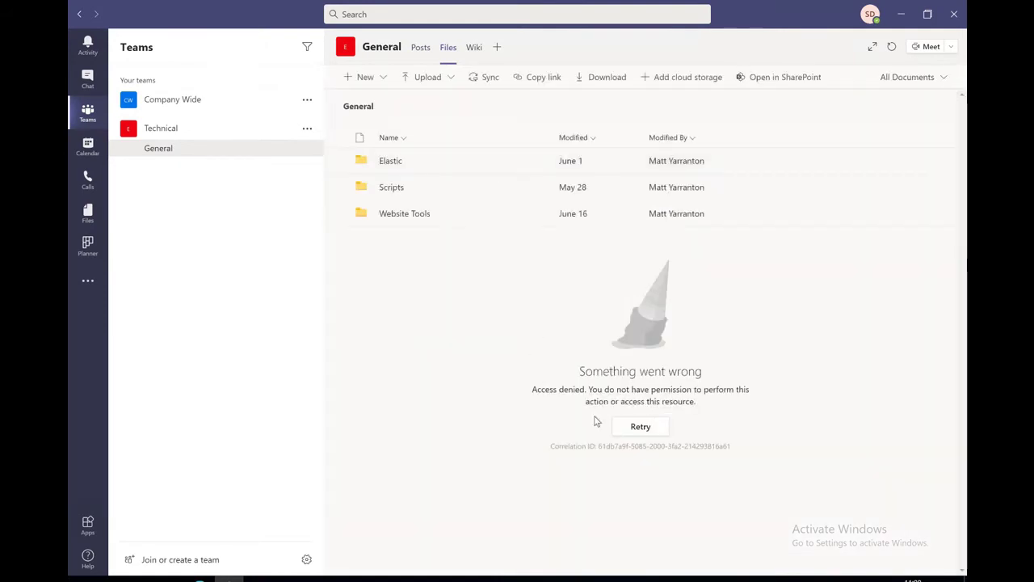
click(641, 429)
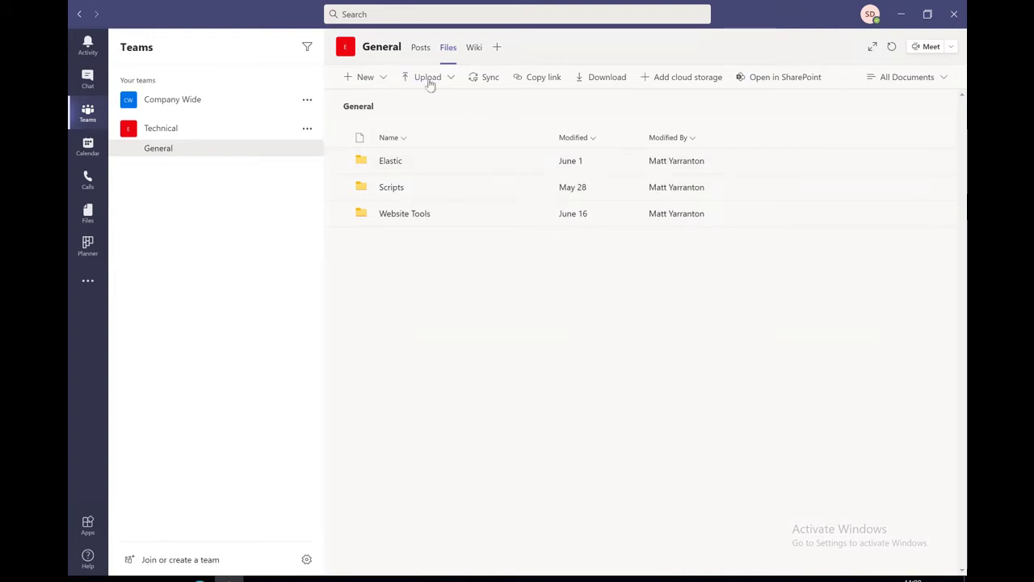
Step: Create a Word document named "Test file" in the channel's files and write "Hi, I am edting this file" in it
click(368, 77)
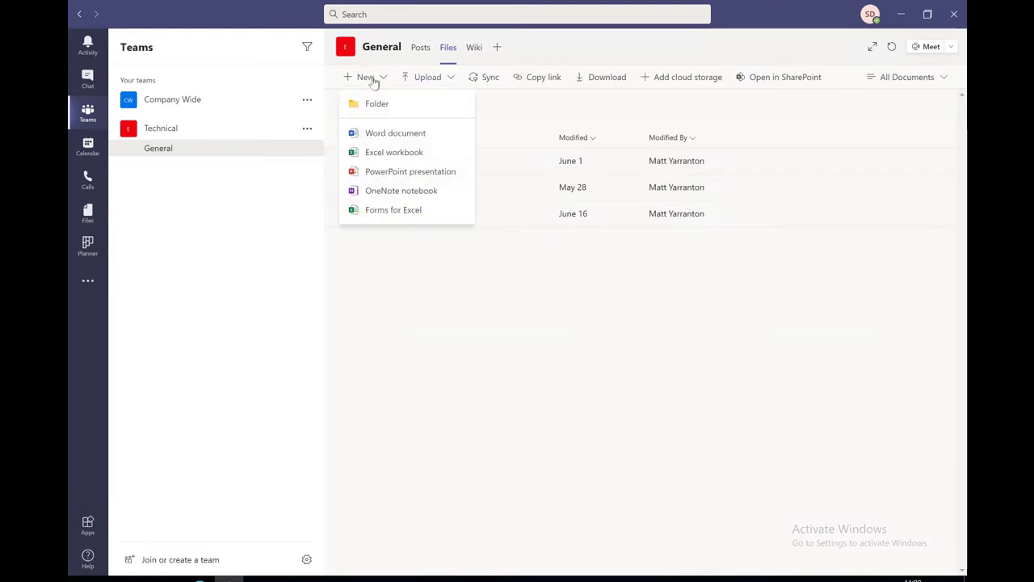
click(393, 134)
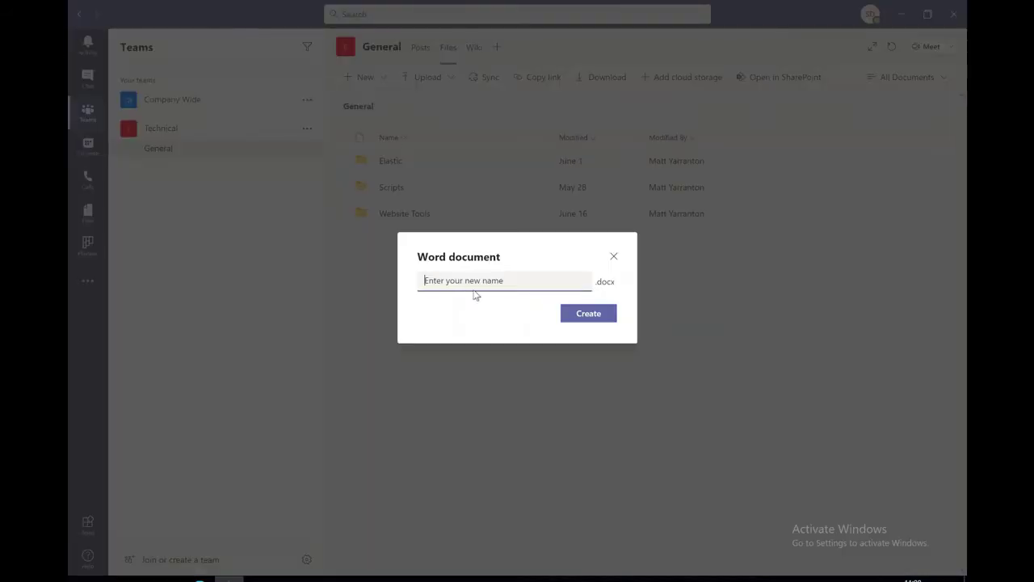
text(T)
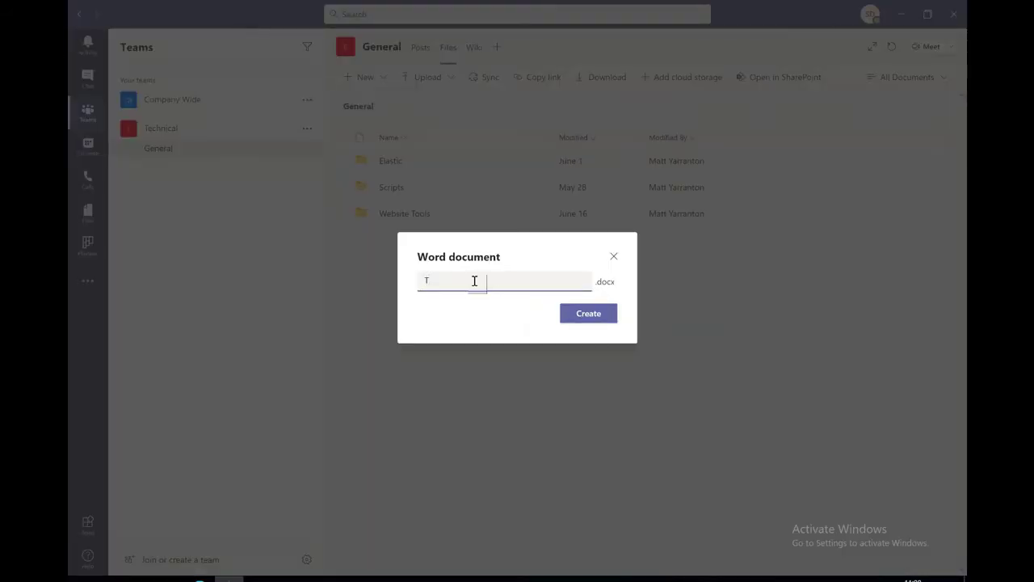
text(est file)
key(Return)
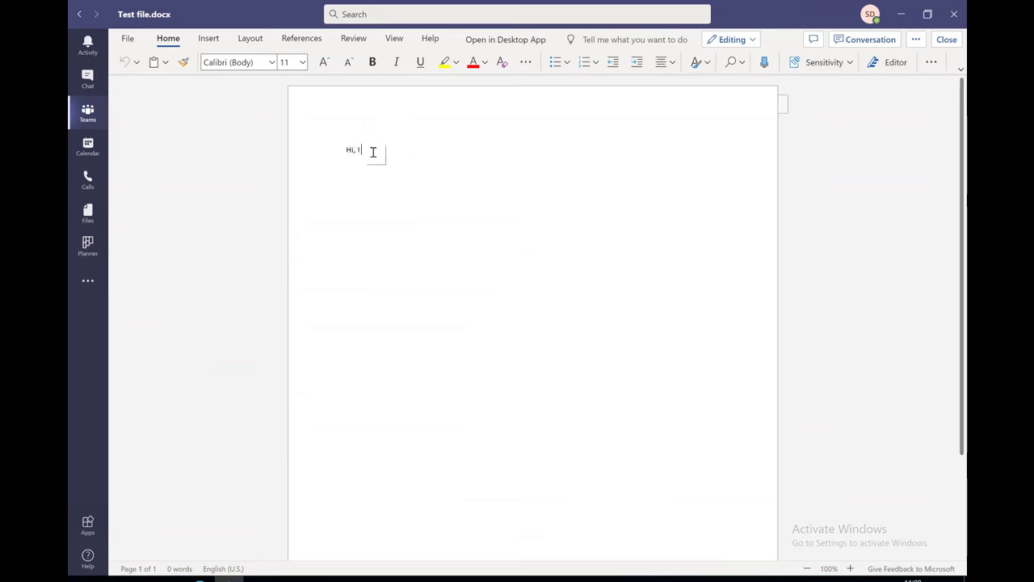
text(am editing thi)
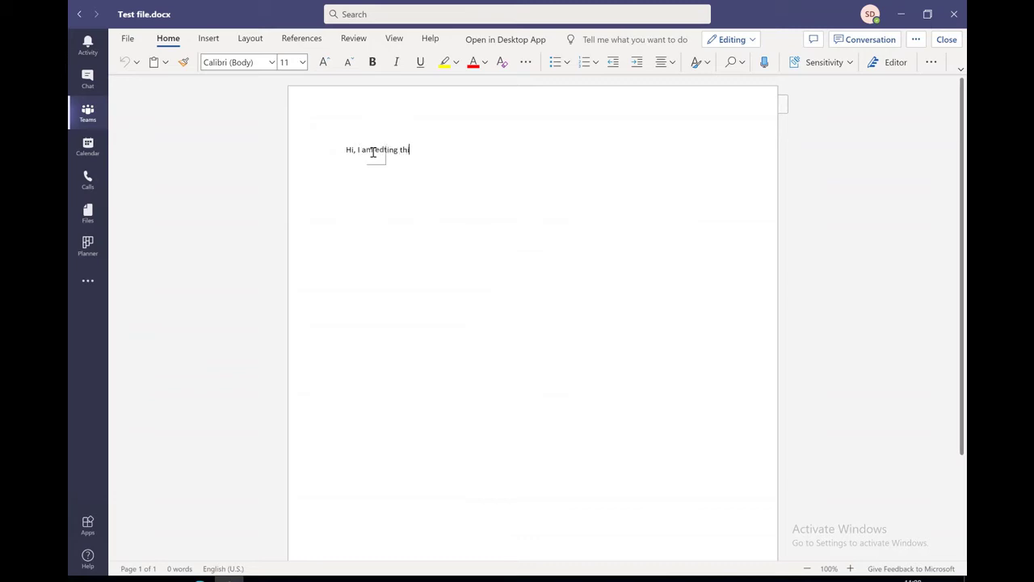
text(s file)
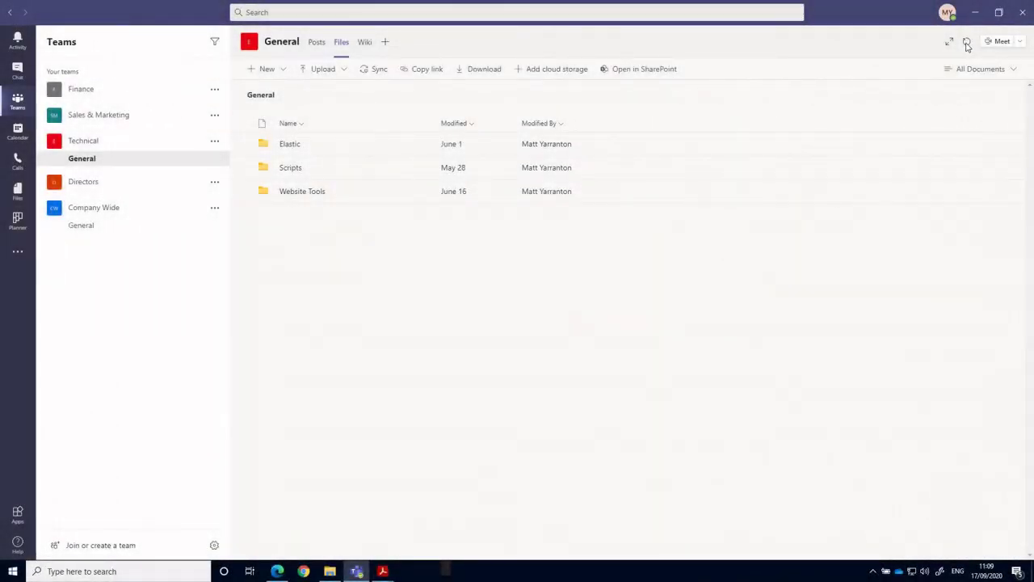
Step: From the team owner's account, open Test file.docx from the refreshed channel files and check who else is editing it
click(968, 43)
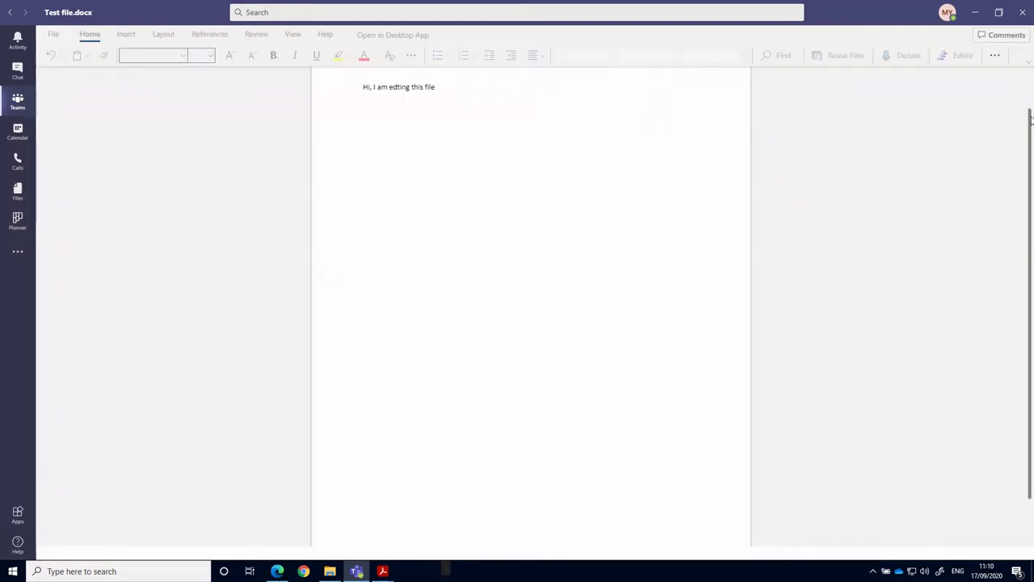
scroll(1018, 127, up, 1)
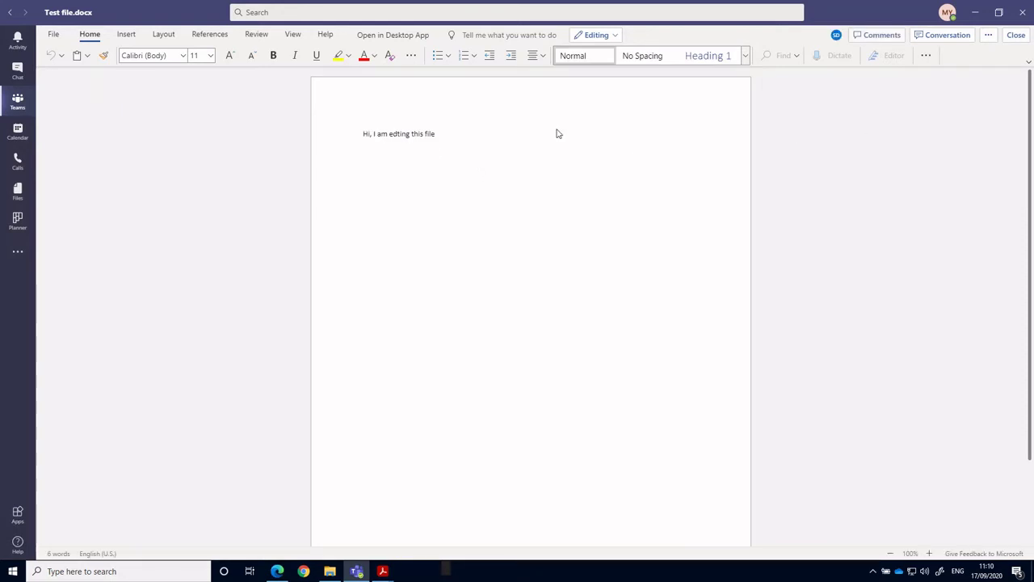
mouse_move(836, 38)
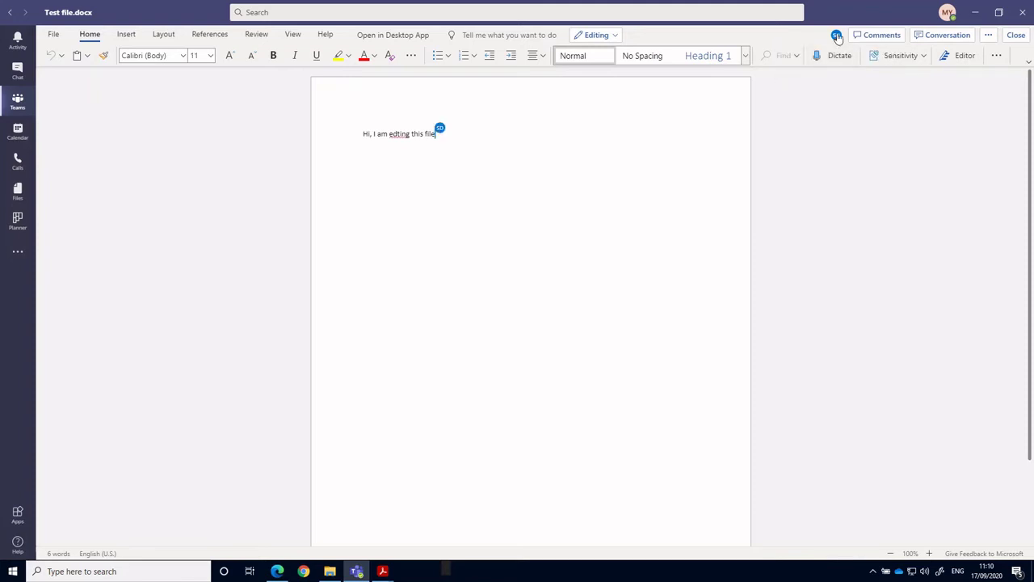
click(837, 38)
mouse_move(436, 134)
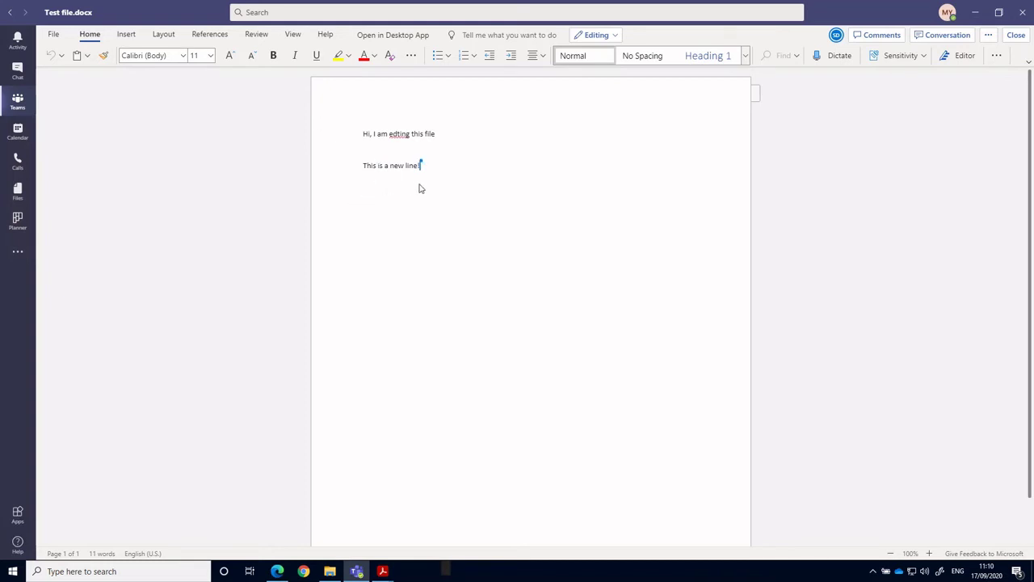
Step: Correct the misspelled word "edting" in the first line to "editing" with the suggested spelling
right_click(399, 133)
click(401, 172)
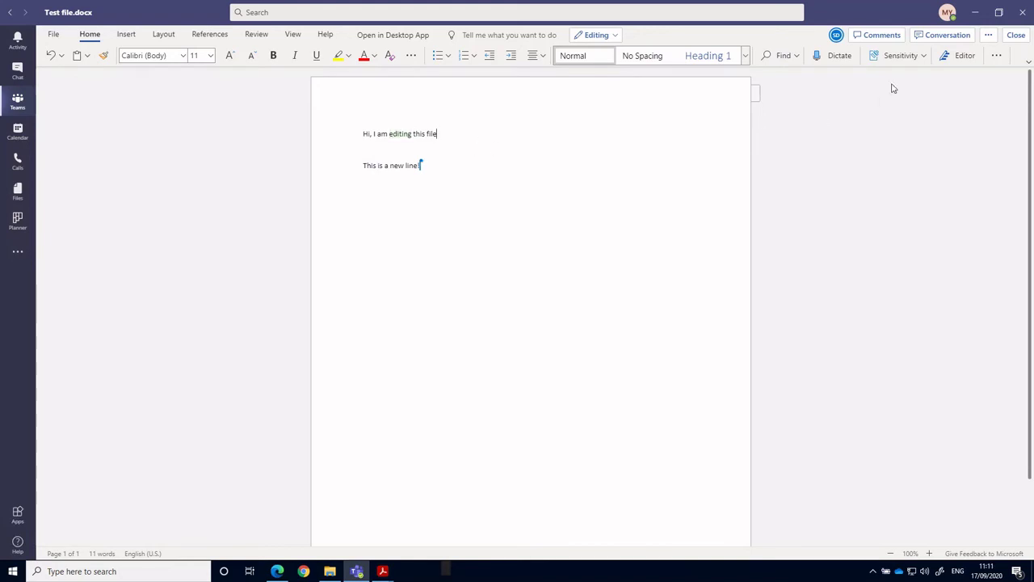
Step: Add a new comment reading "Hi!" to the document and post it
click(881, 36)
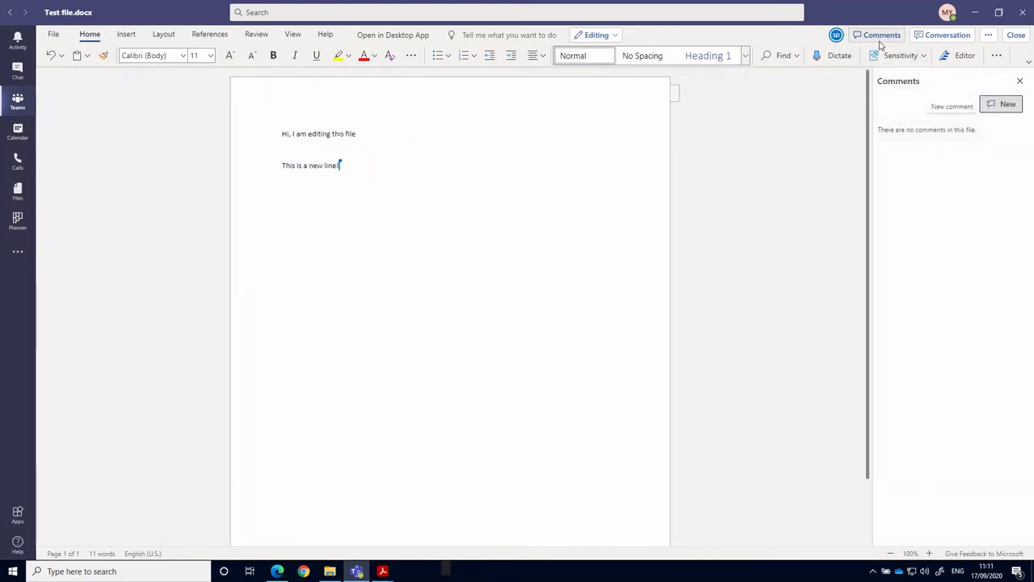
click(1008, 105)
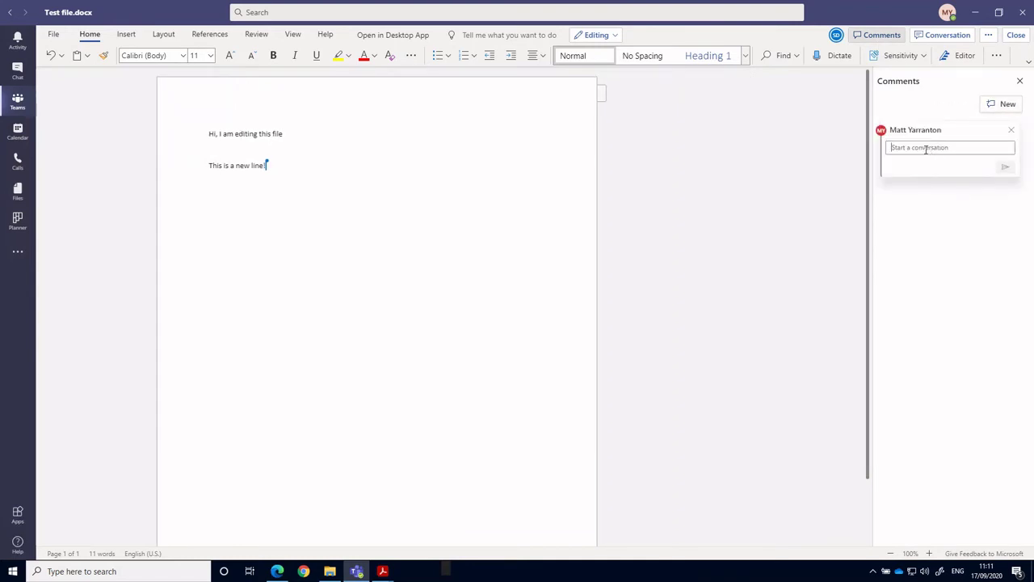
text(Hi!)
key(Return)
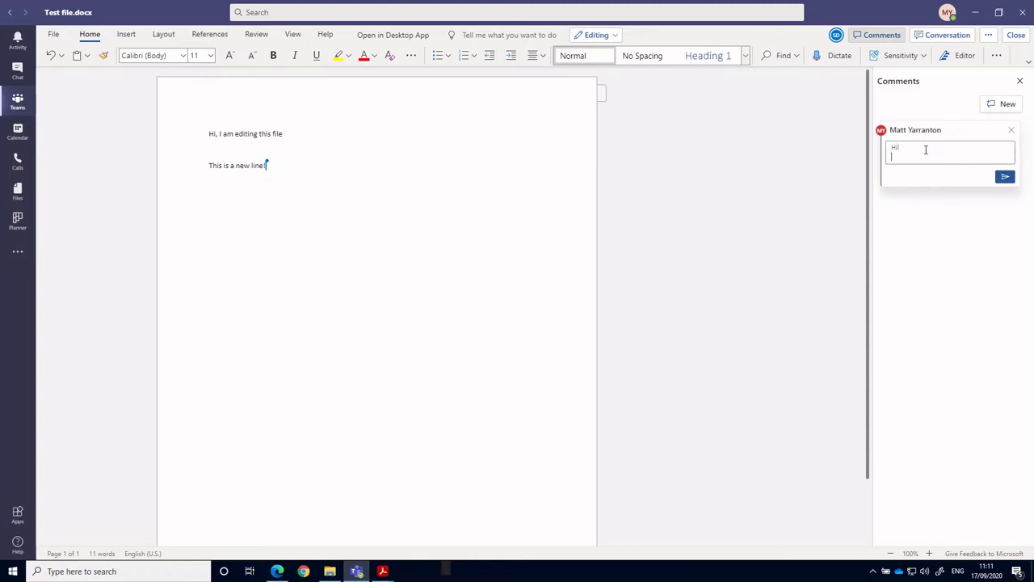
click(1006, 180)
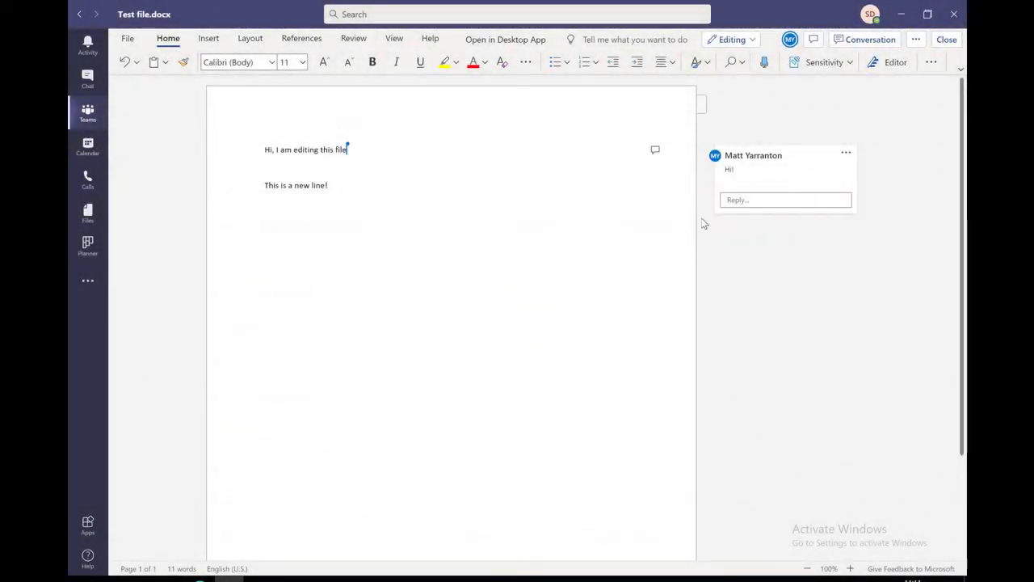
Step: From the member's account, reply "Got it" to the "Hi!" comment and check the co-editor's presence
click(736, 201)
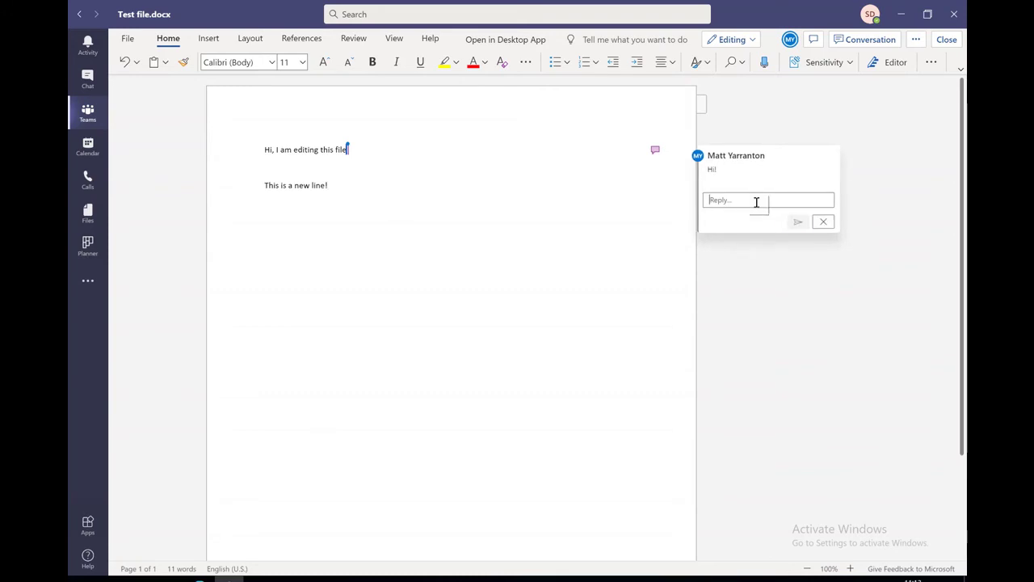
text(Got it)
click(798, 221)
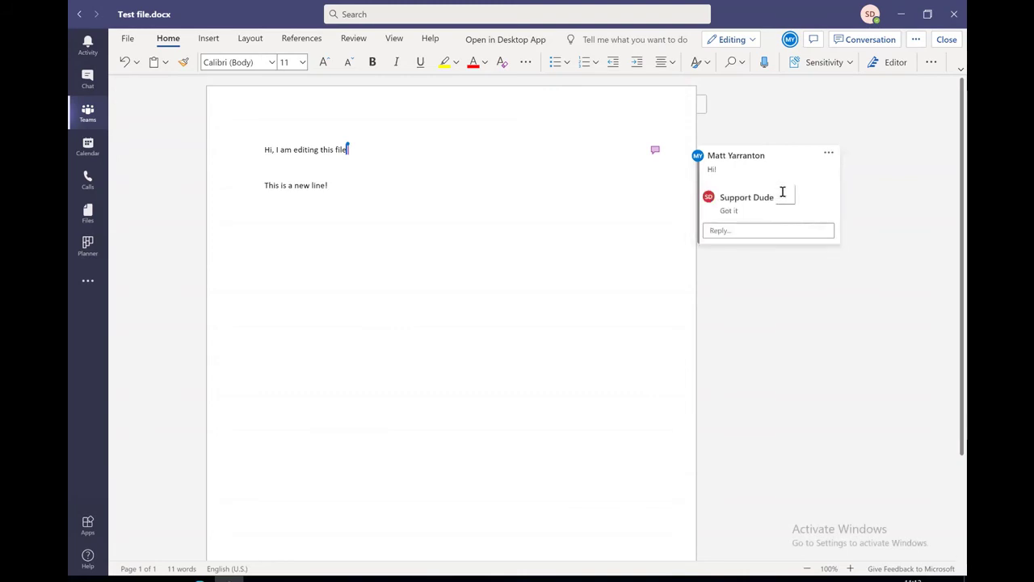
click(789, 41)
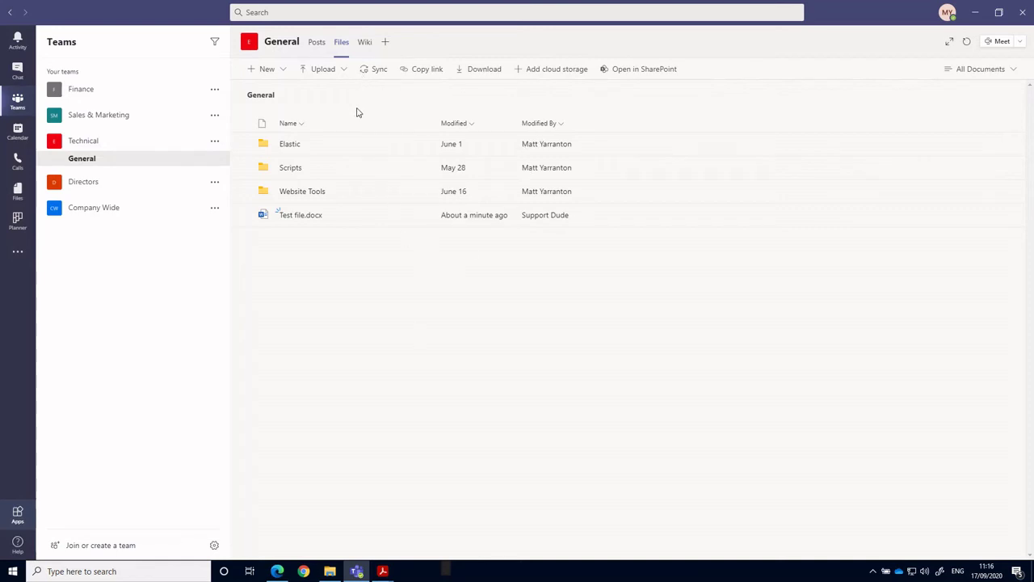
Step: From the team owner's account, sync the General channel's files through OneDrive using the existing "Technical - General" folder on the PC
click(382, 71)
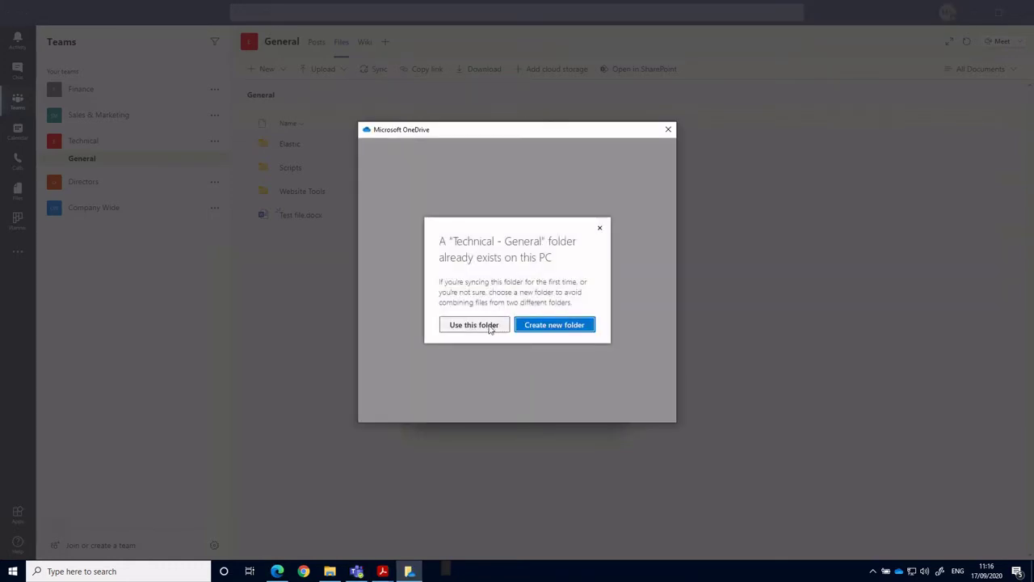
click(493, 327)
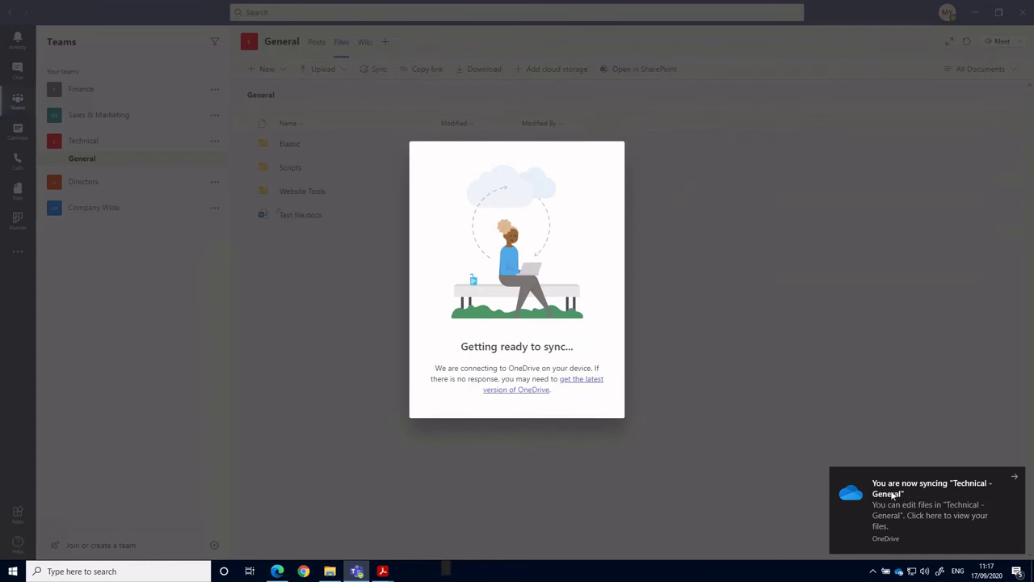
Step: Switch to File Explorer and open Test file.docx from the synced "Technical - General" folder under Blisstech Solutions LTD
click(330, 571)
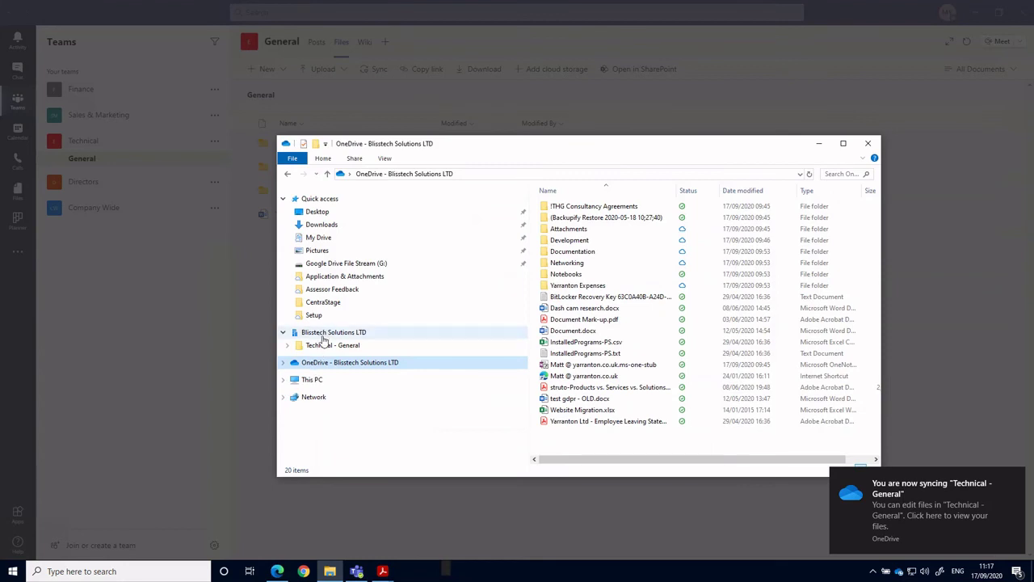
click(326, 336)
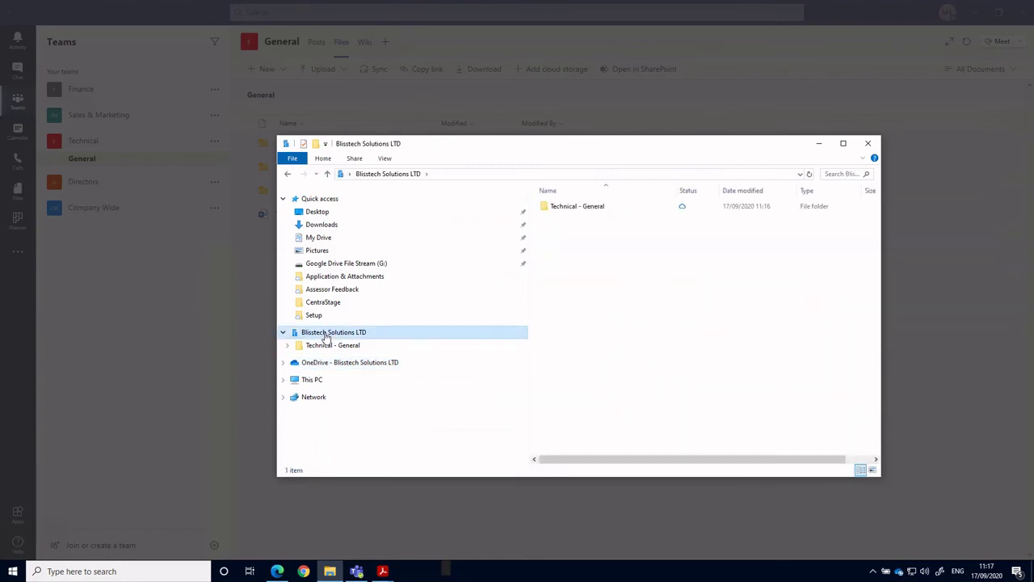
click(336, 347)
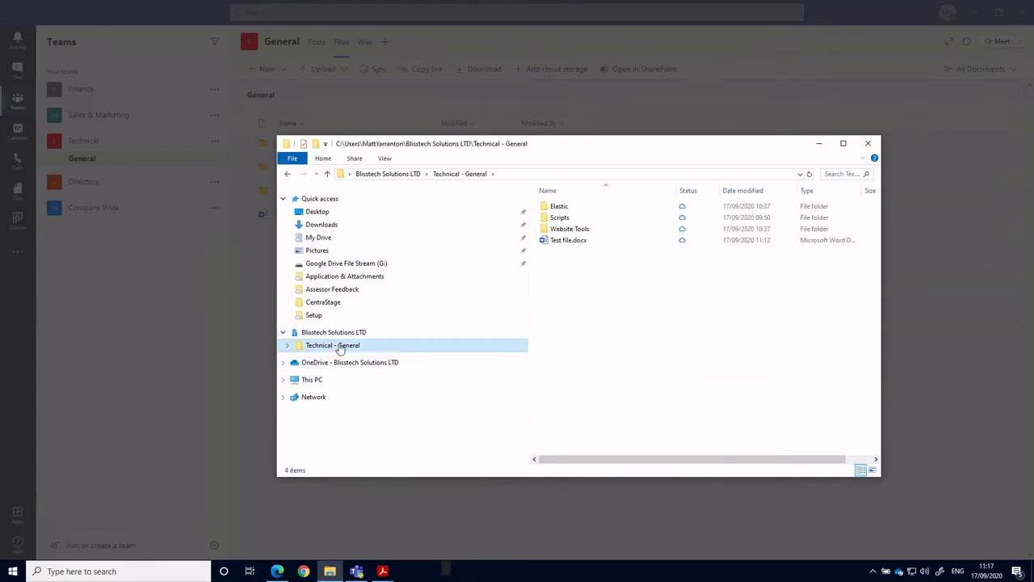
double_click(558, 242)
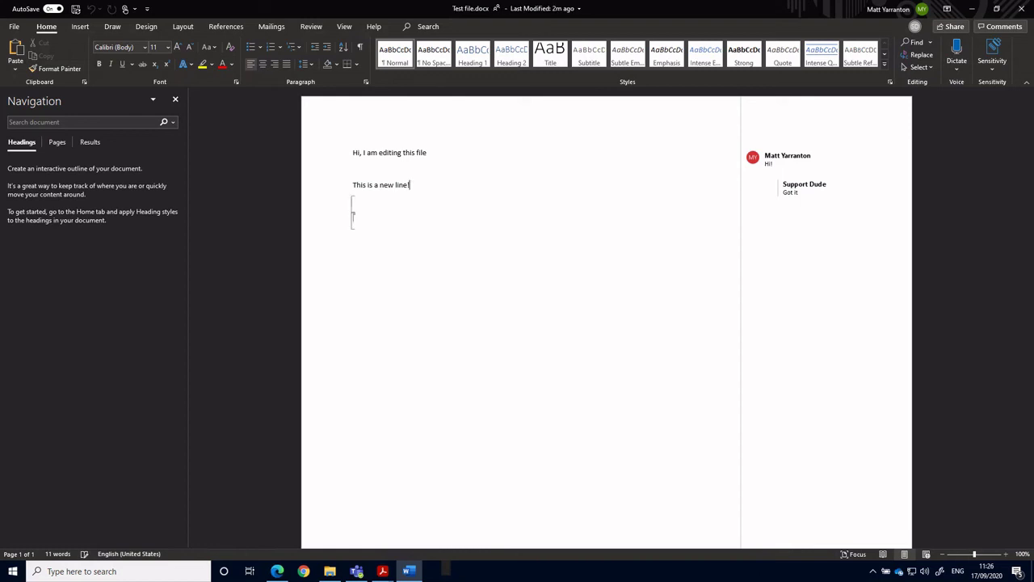
Step: Add the lines "Hi! This is me" and "Test" at the end of the document and minimise Word
text(Hi!  This is me)
scroll(606, 323, down, 1)
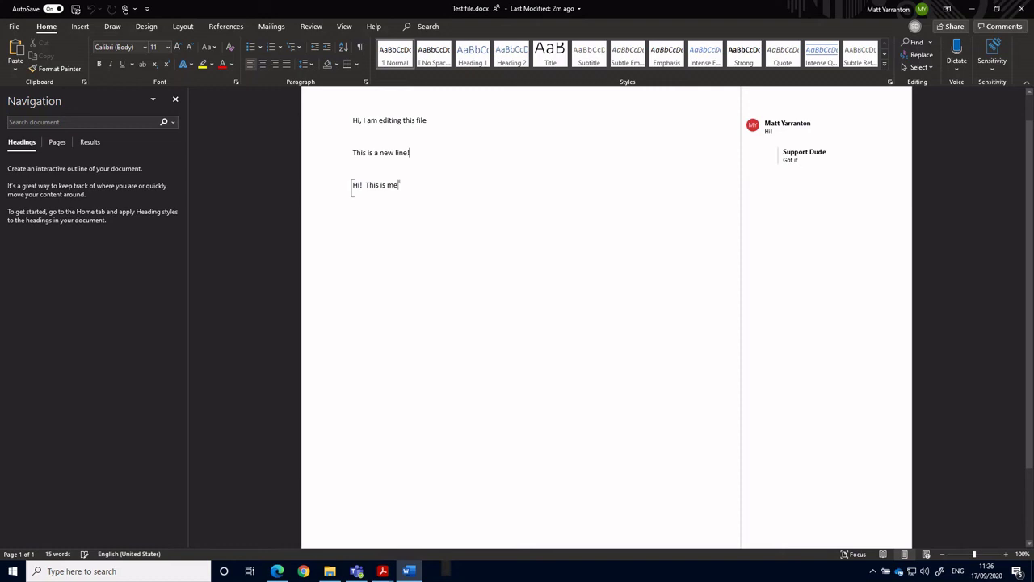
click(318, 202)
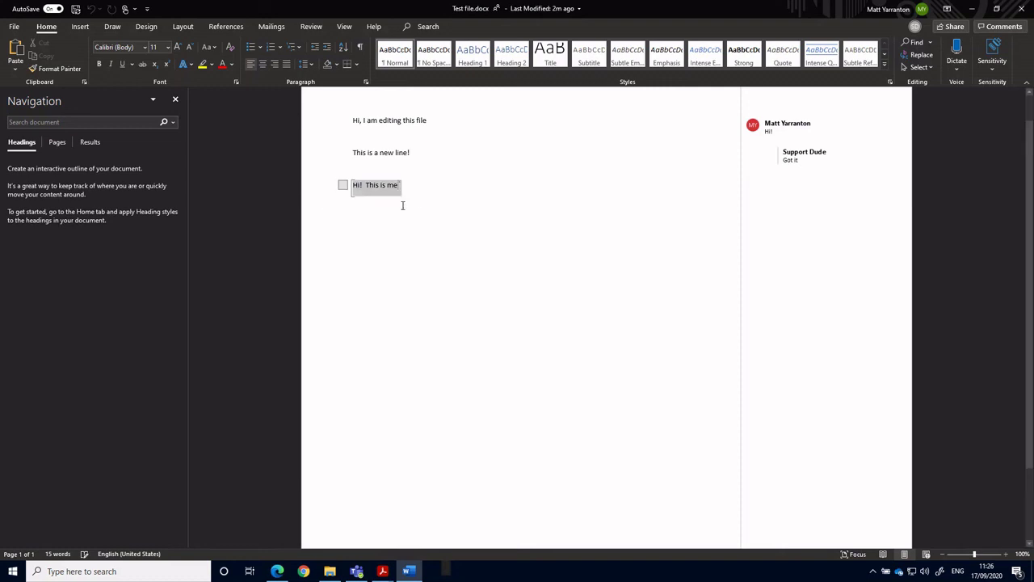
click(453, 220)
key(Return)
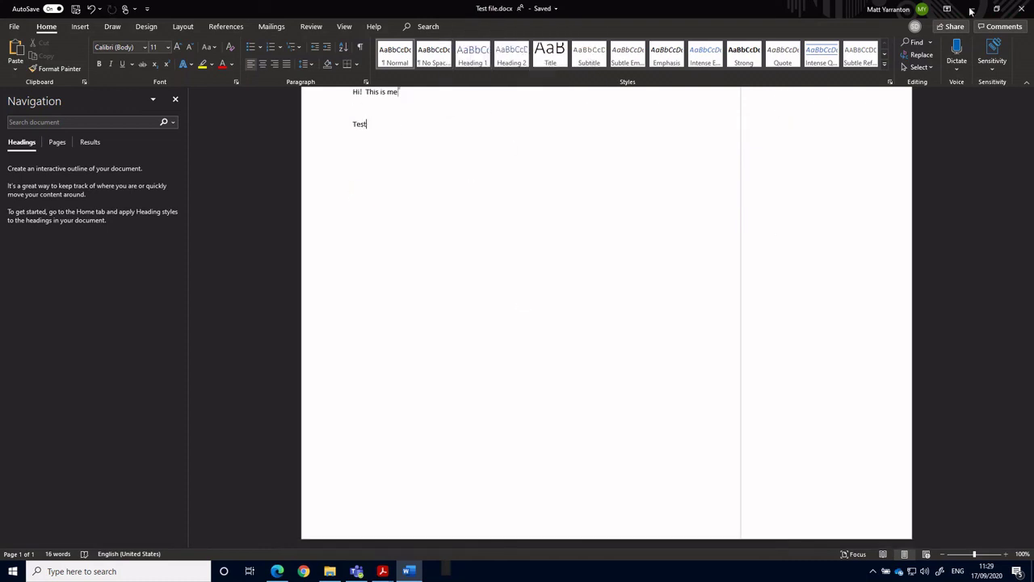
click(972, 9)
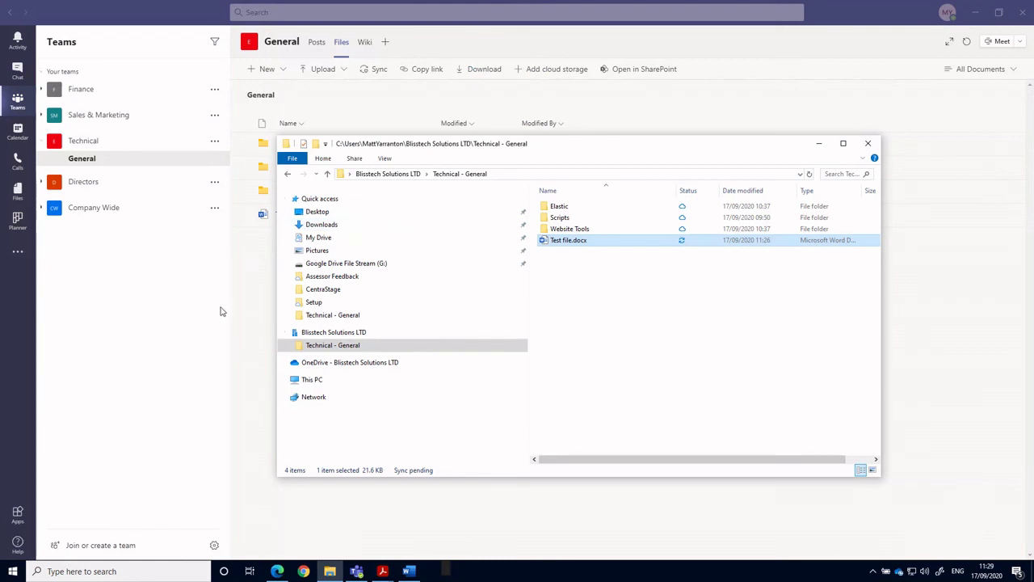
Step: Switch to Teams, sync the Company Wide team's General channel files through OneDrive, and select the synced "Company Wide - General" folder in File Explorer
click(106, 188)
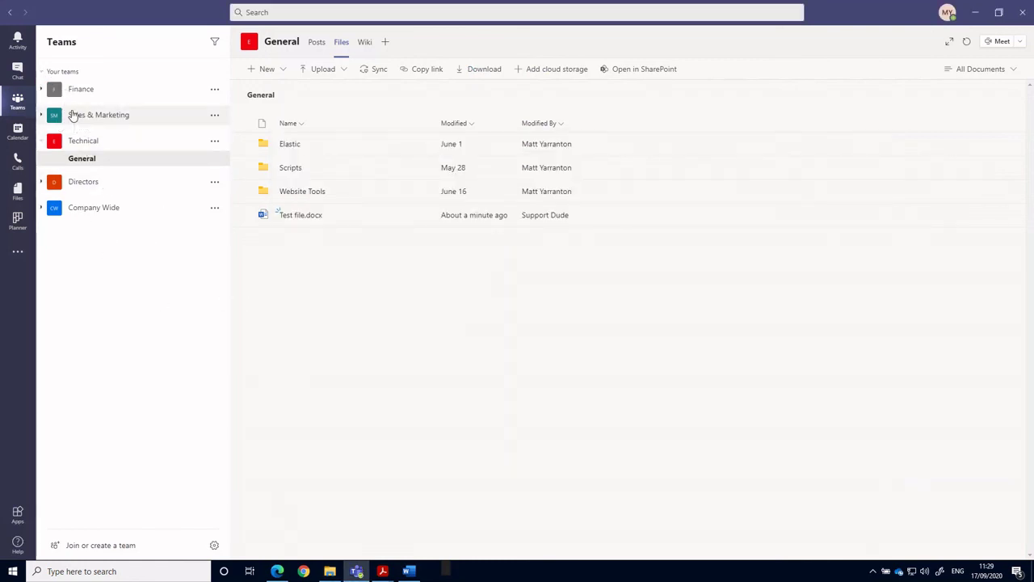
click(84, 209)
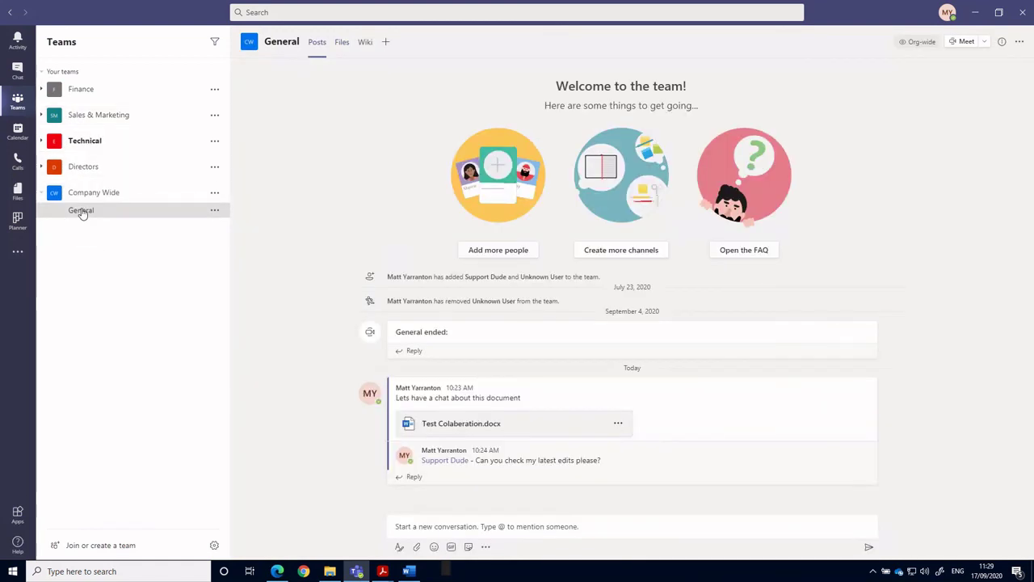
click(341, 42)
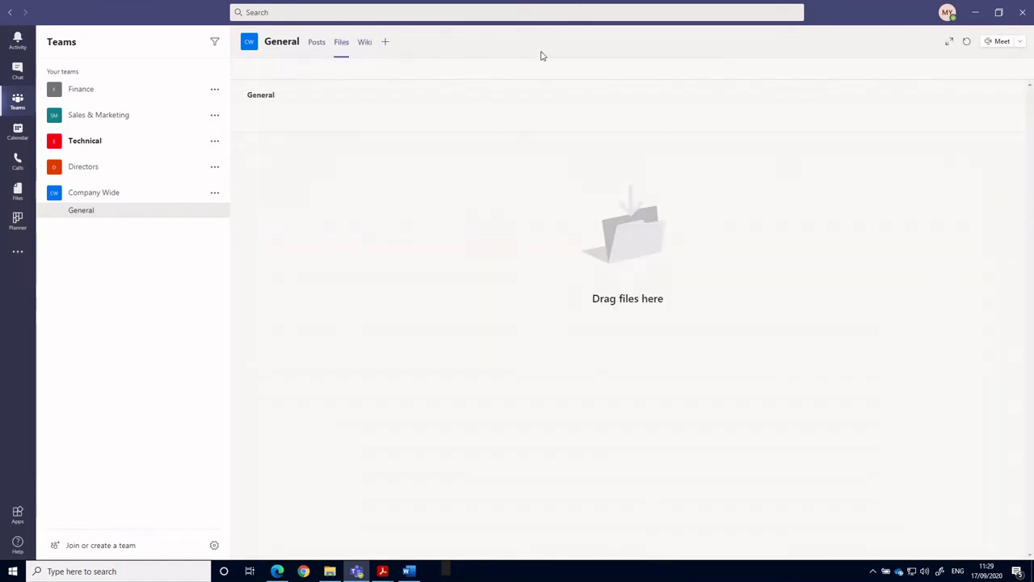
click(369, 69)
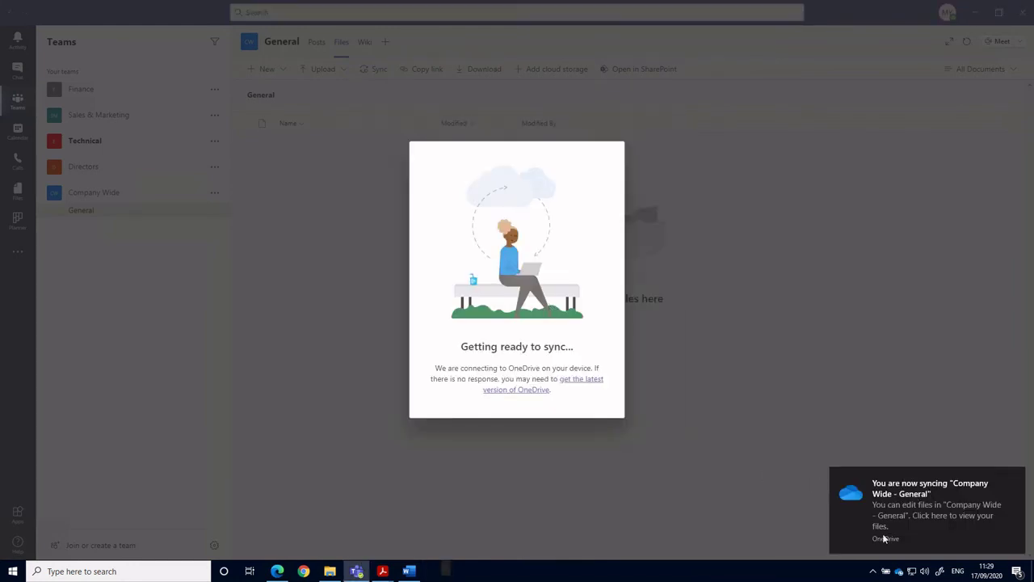
click(330, 572)
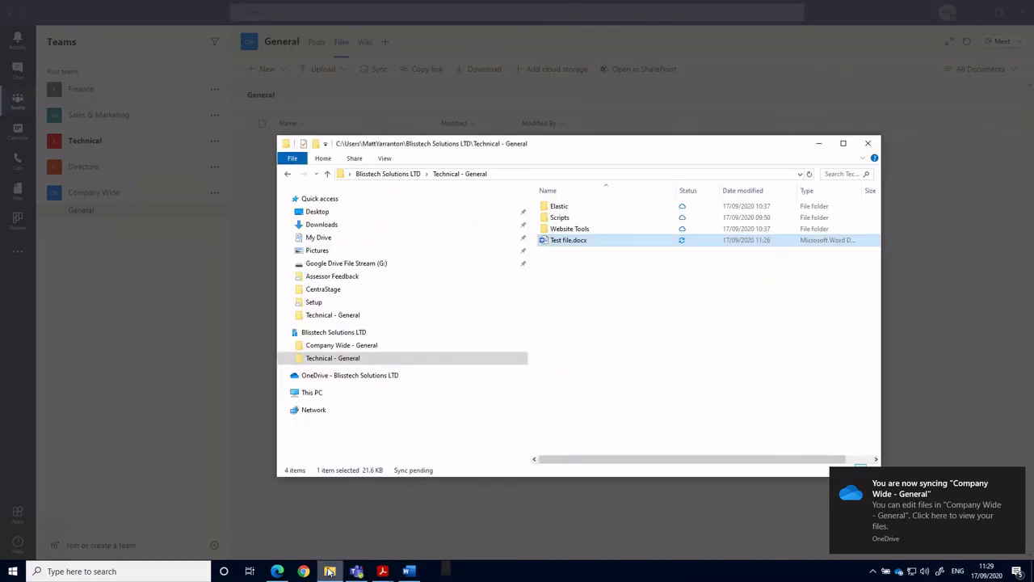
click(342, 346)
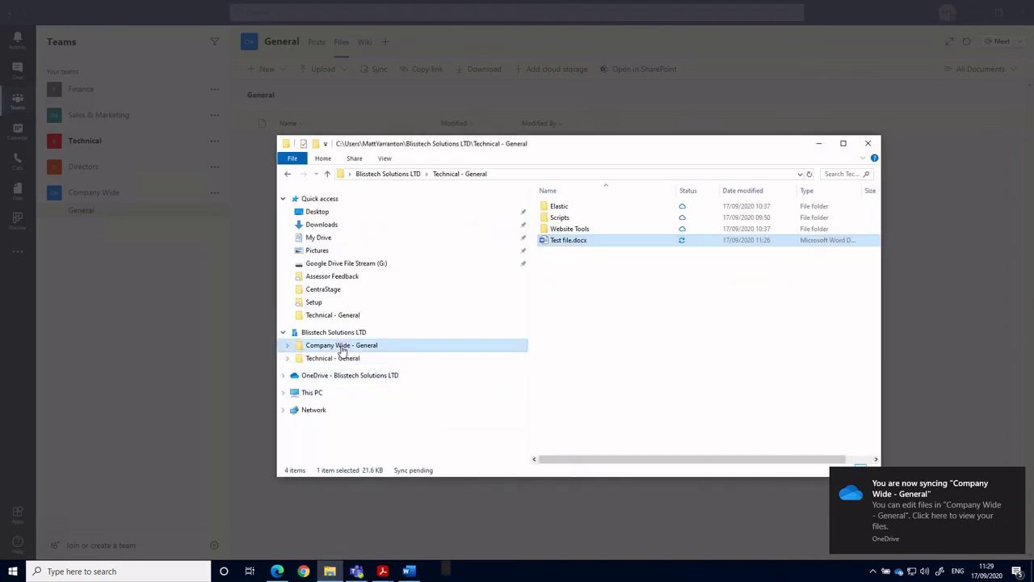